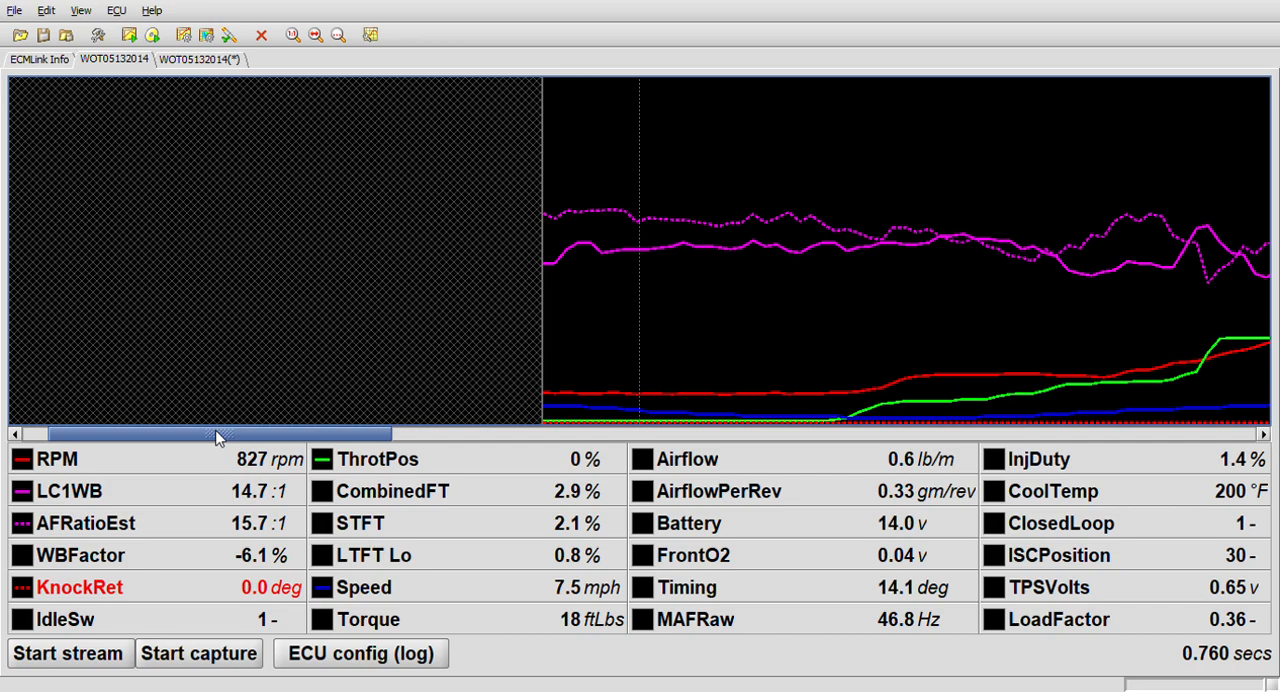
# Examine the start of the WOT05132014 log and its captured RPM/TPS, fuel, timing and MAF compensation settings.
pyautogui.moveTo(218, 437); pyautogui.dragTo(254, 442)
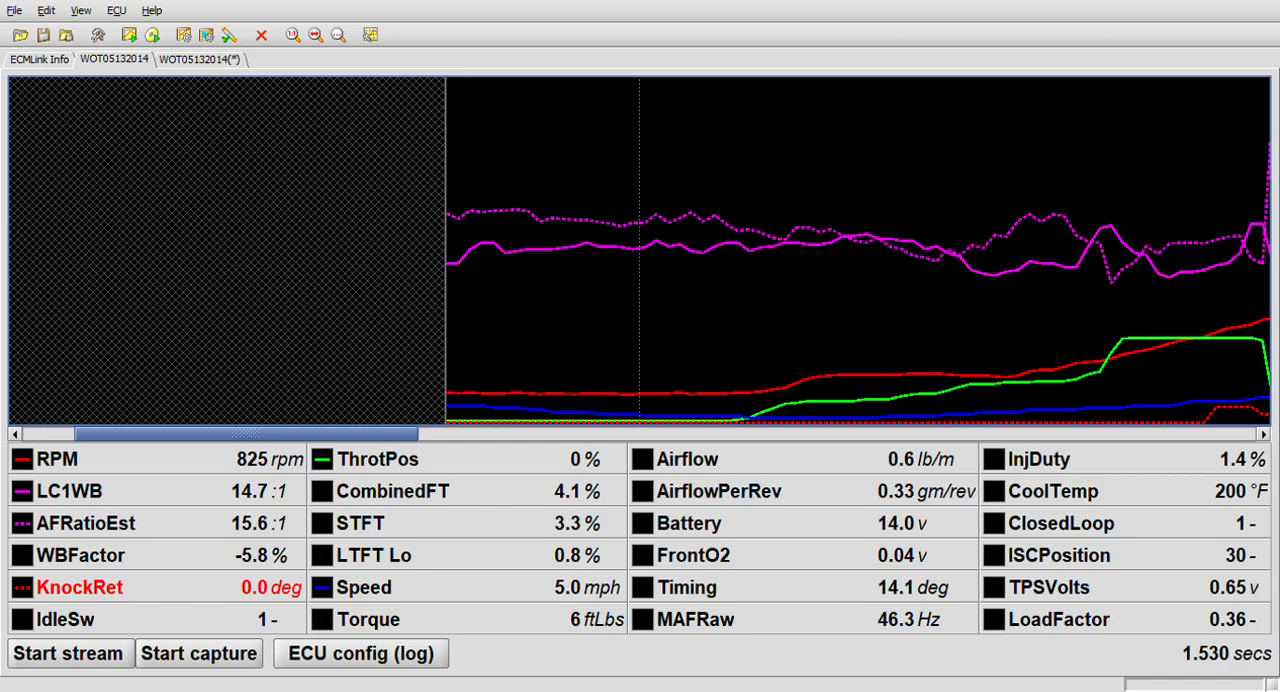
pyautogui.click(200, 59)
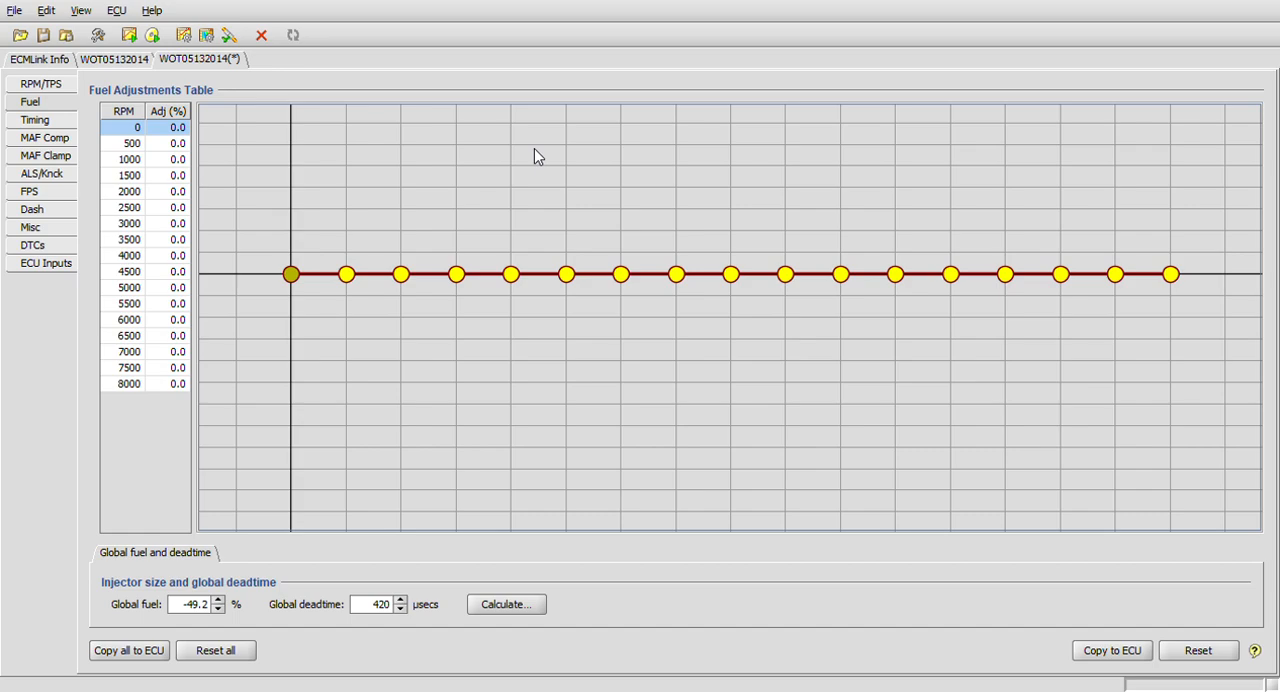
pyautogui.click(55, 88)
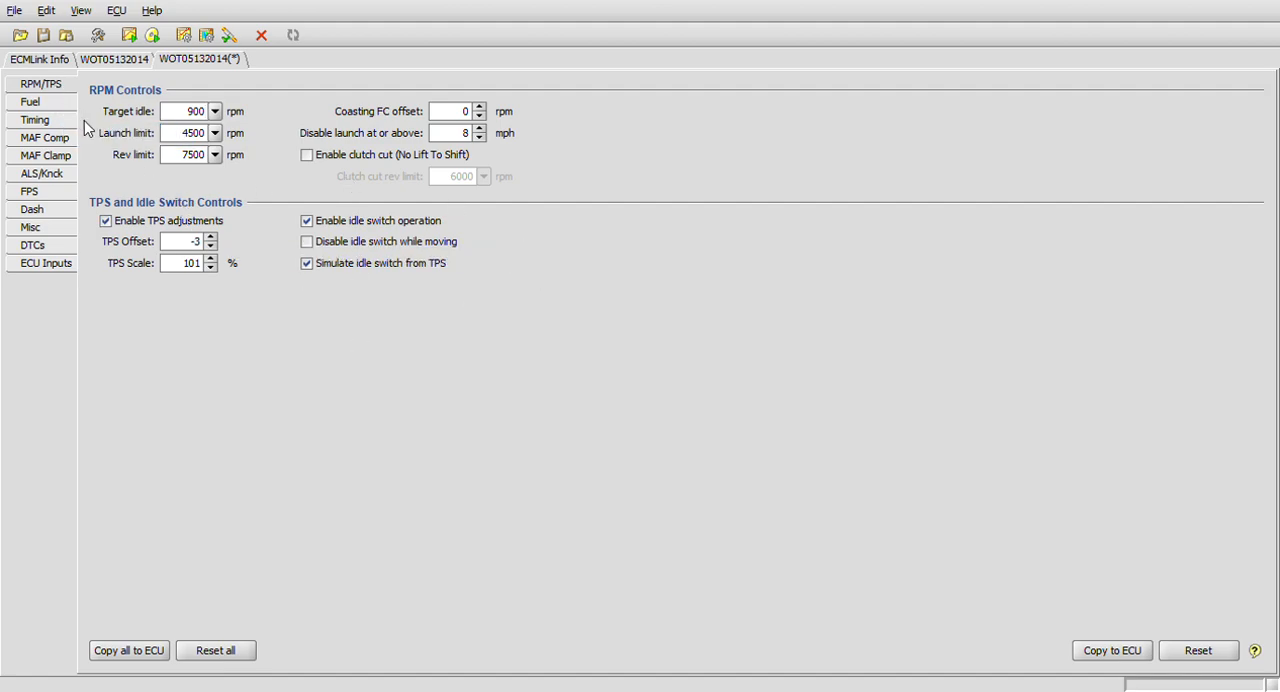
pyautogui.click(32, 103)
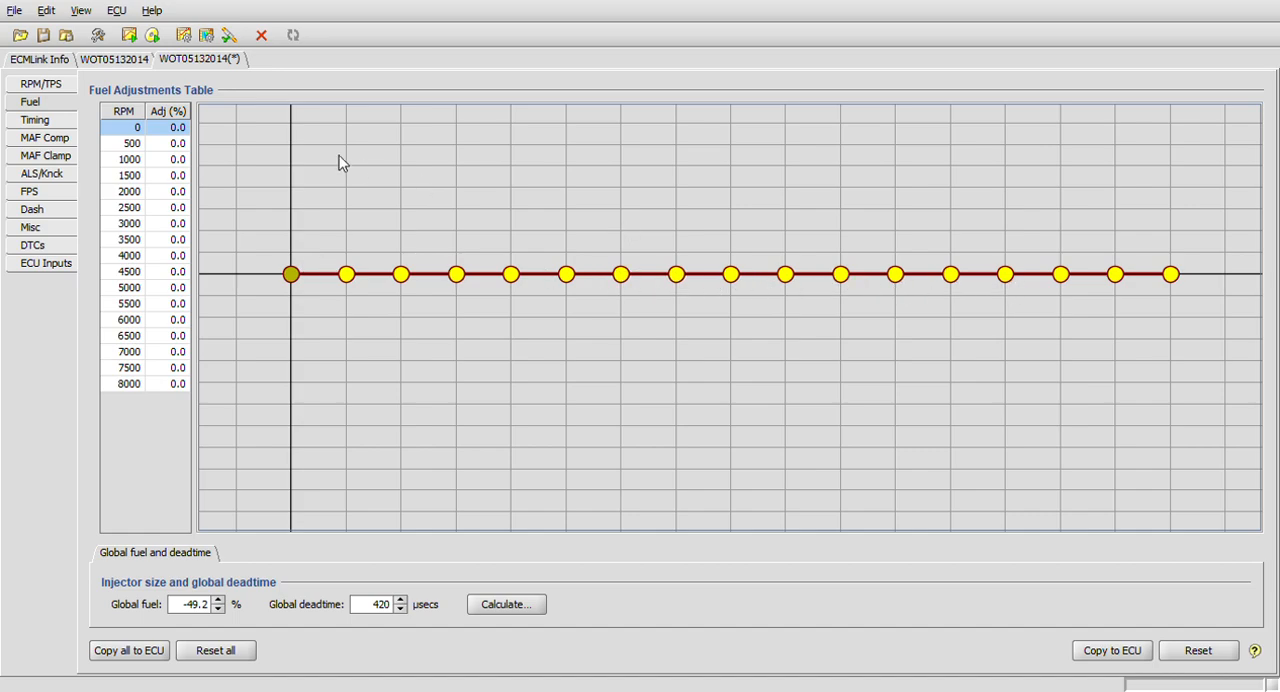
pyautogui.click(37, 141)
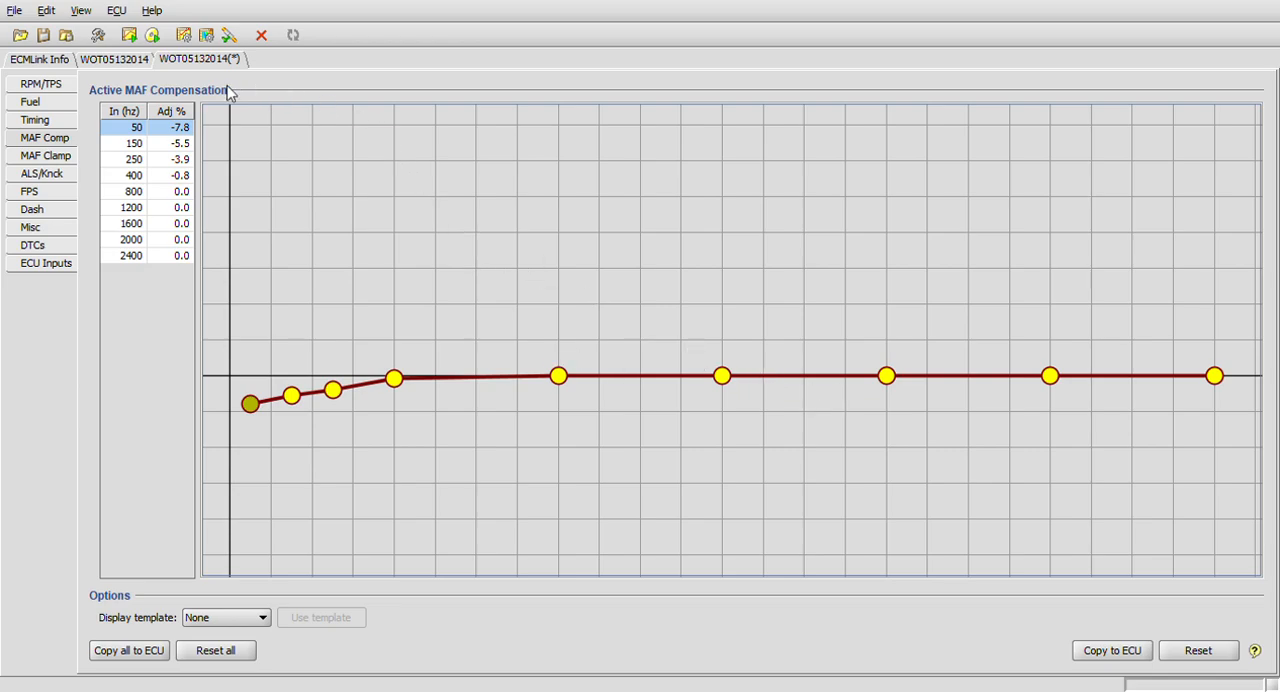
pyautogui.click(31, 104)
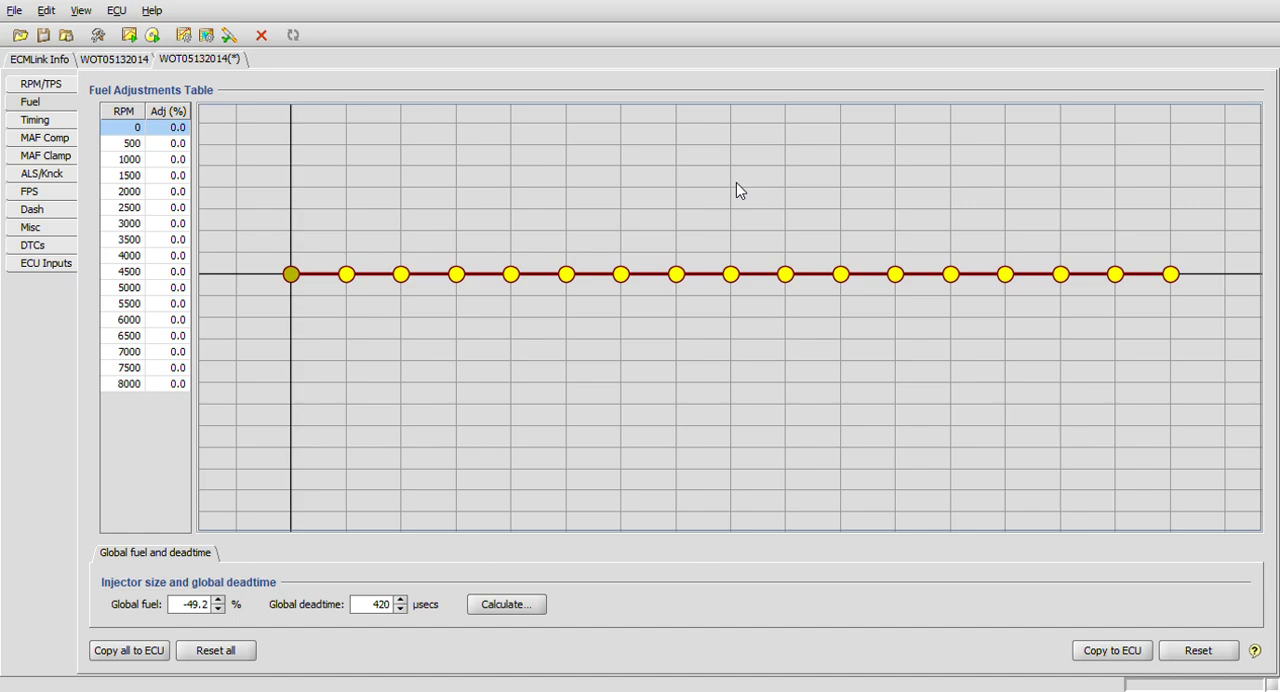
pyautogui.click(35, 120)
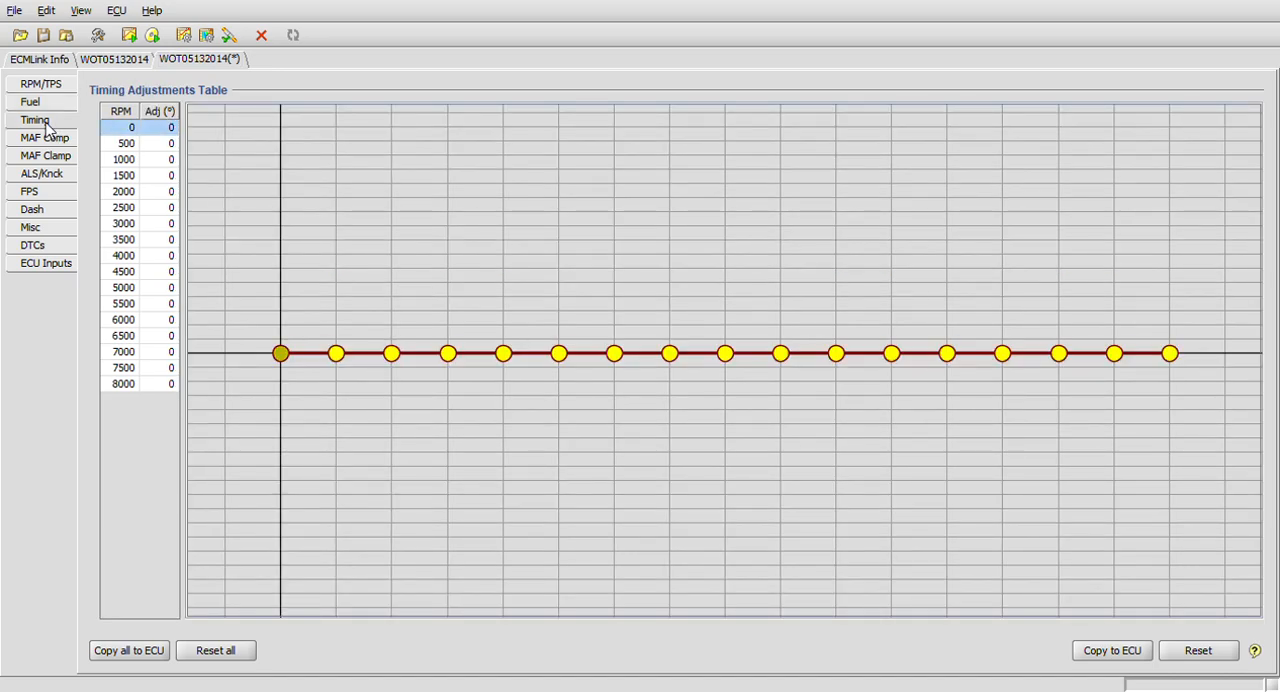
pyautogui.click(40, 106)
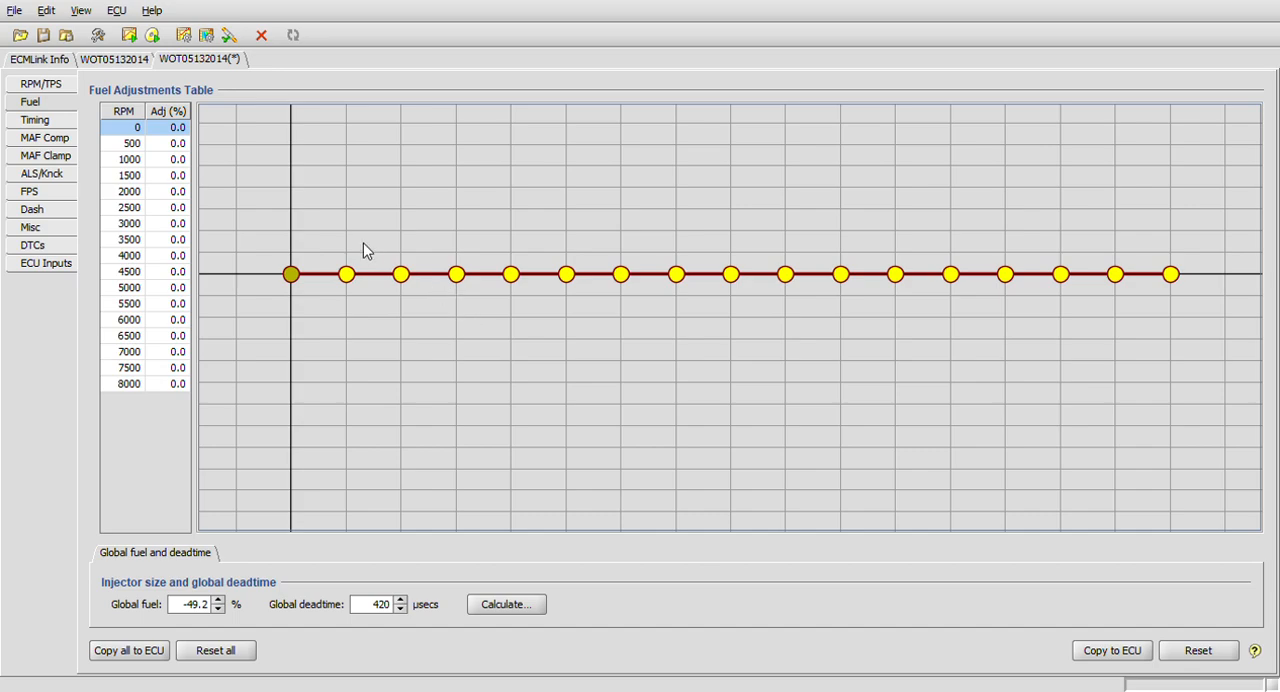
pyautogui.click(40, 121)
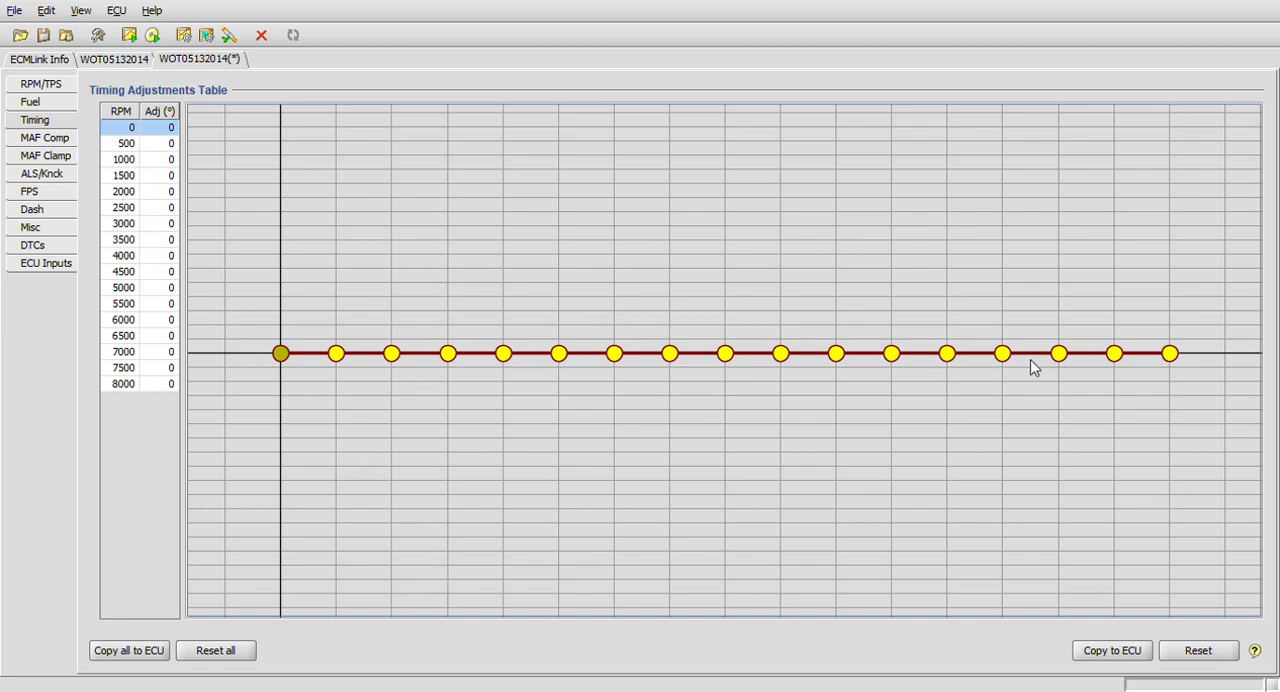
pyautogui.click(31, 143)
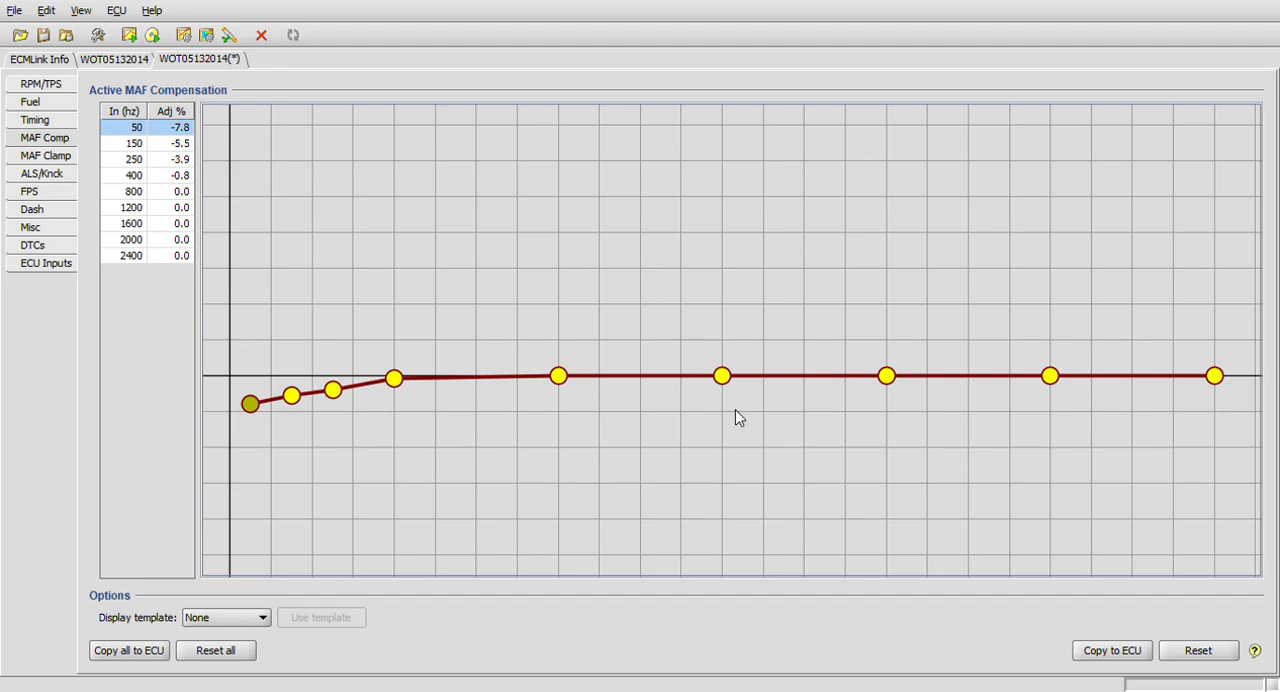
# Review the captured MAF clamp, antilag and knock, fuel pressure solenoid, dash, miscellaneous, trouble code and ECU input settings.
pyautogui.click(32, 163)
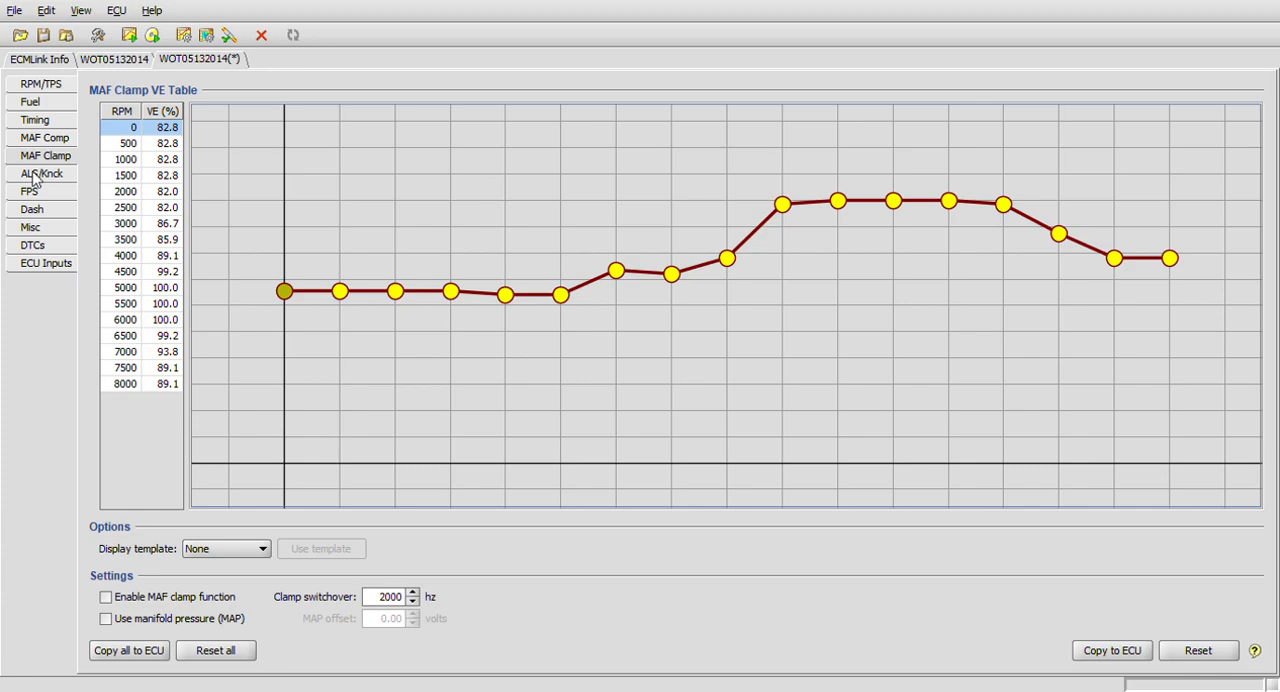
pyautogui.click(35, 180)
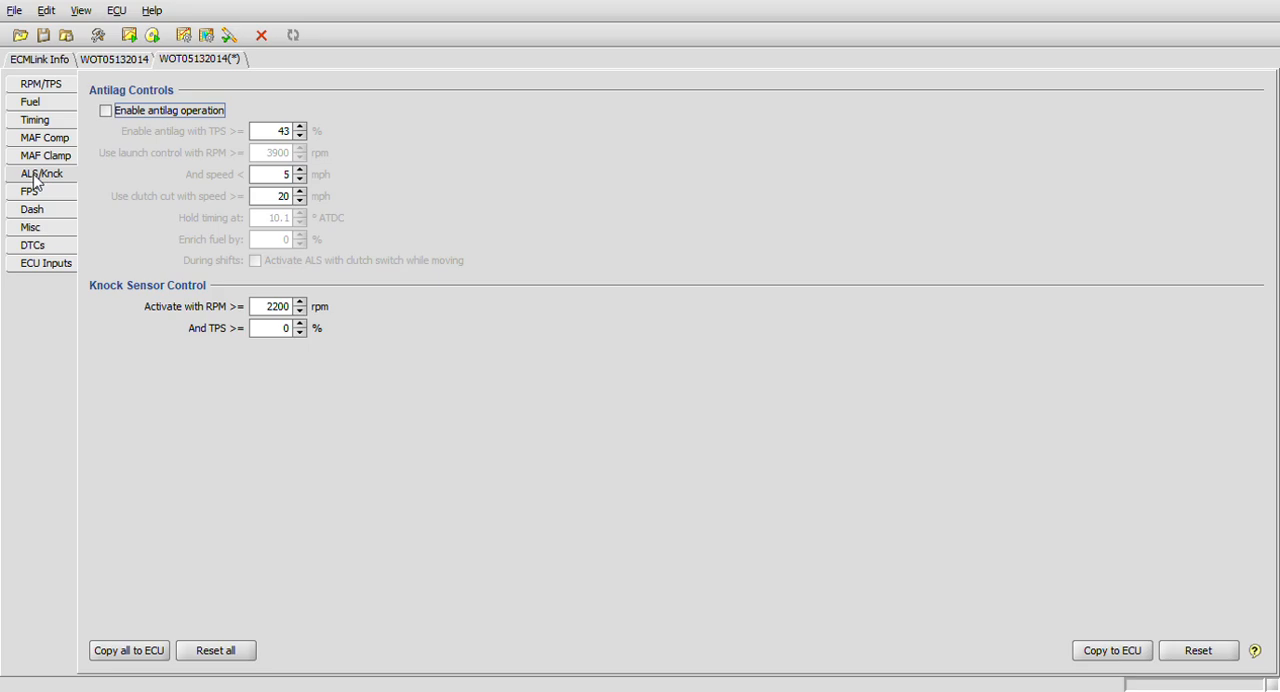
pyautogui.click(34, 195)
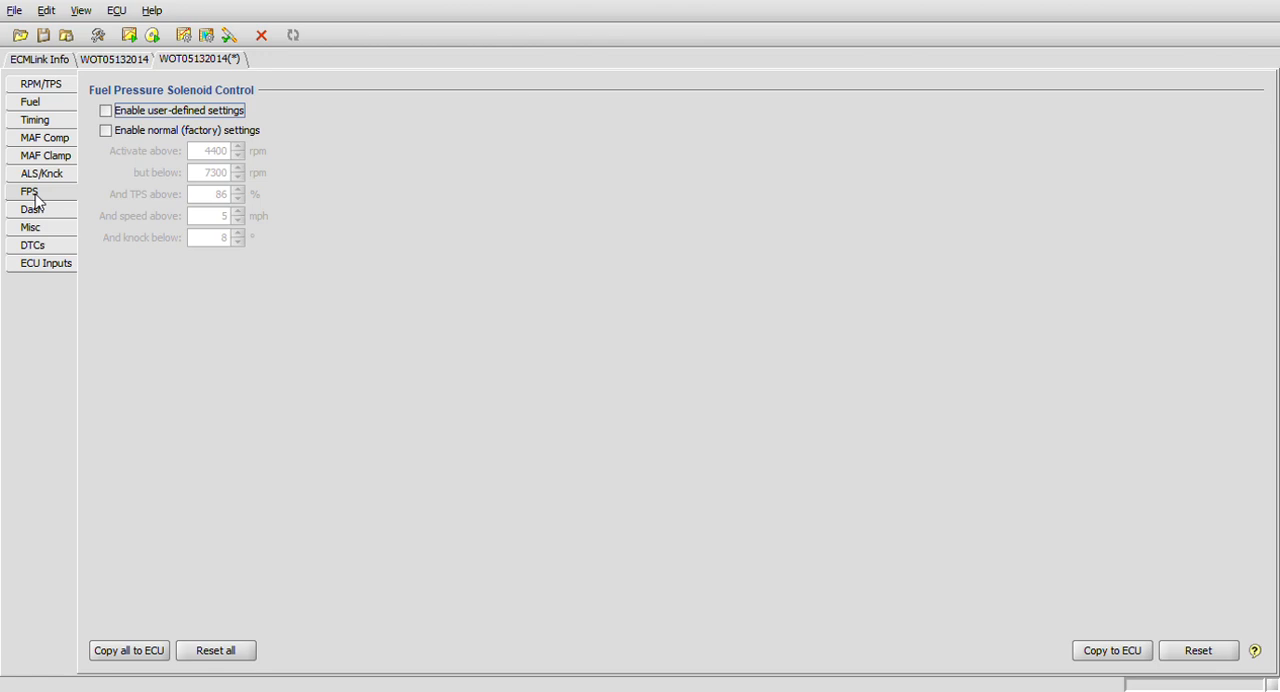
pyautogui.click(40, 212)
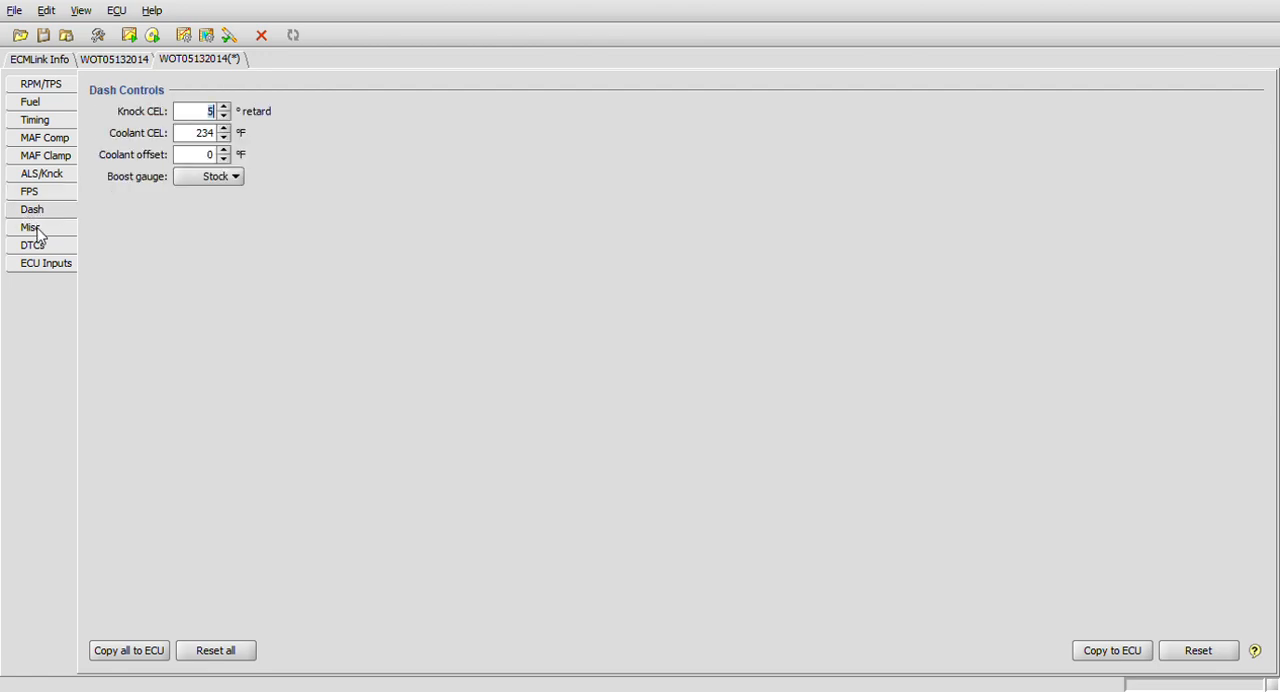
pyautogui.click(37, 230)
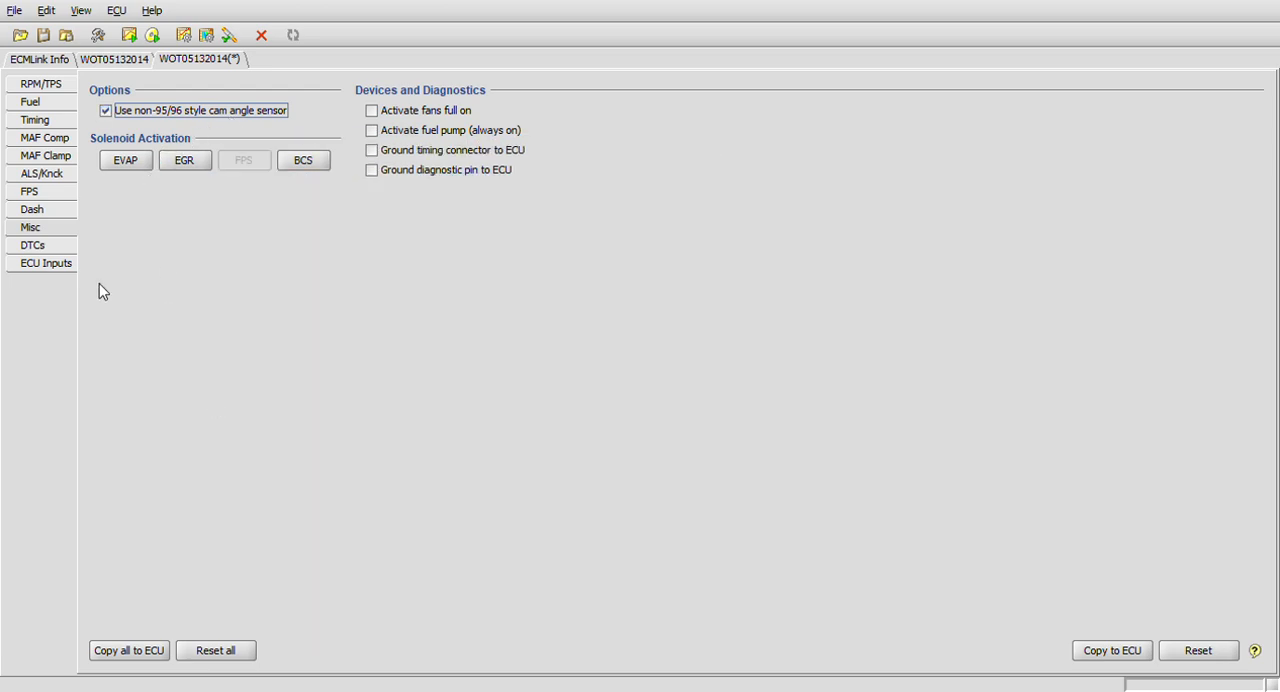
pyautogui.click(30, 250)
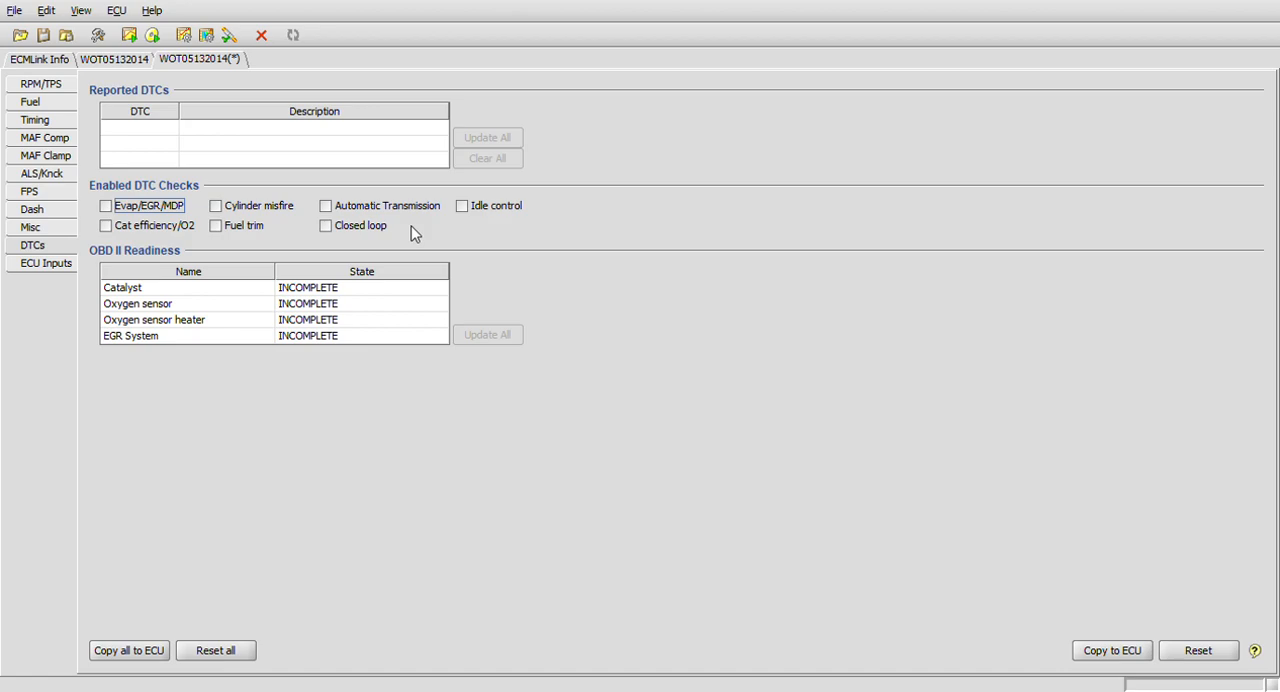
pyautogui.click(50, 265)
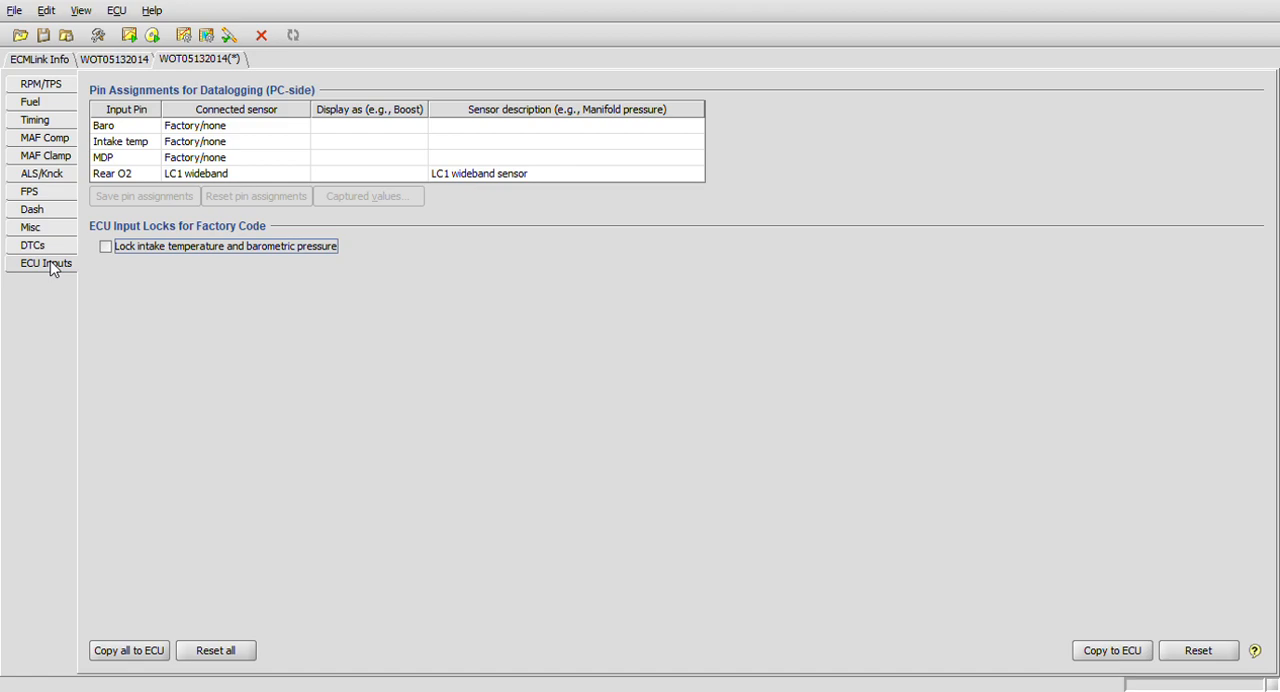
# Compare the idle fuel trims and air-fuel readings in the log with the global fuel and deadtime settings.
pyautogui.click(115, 60)
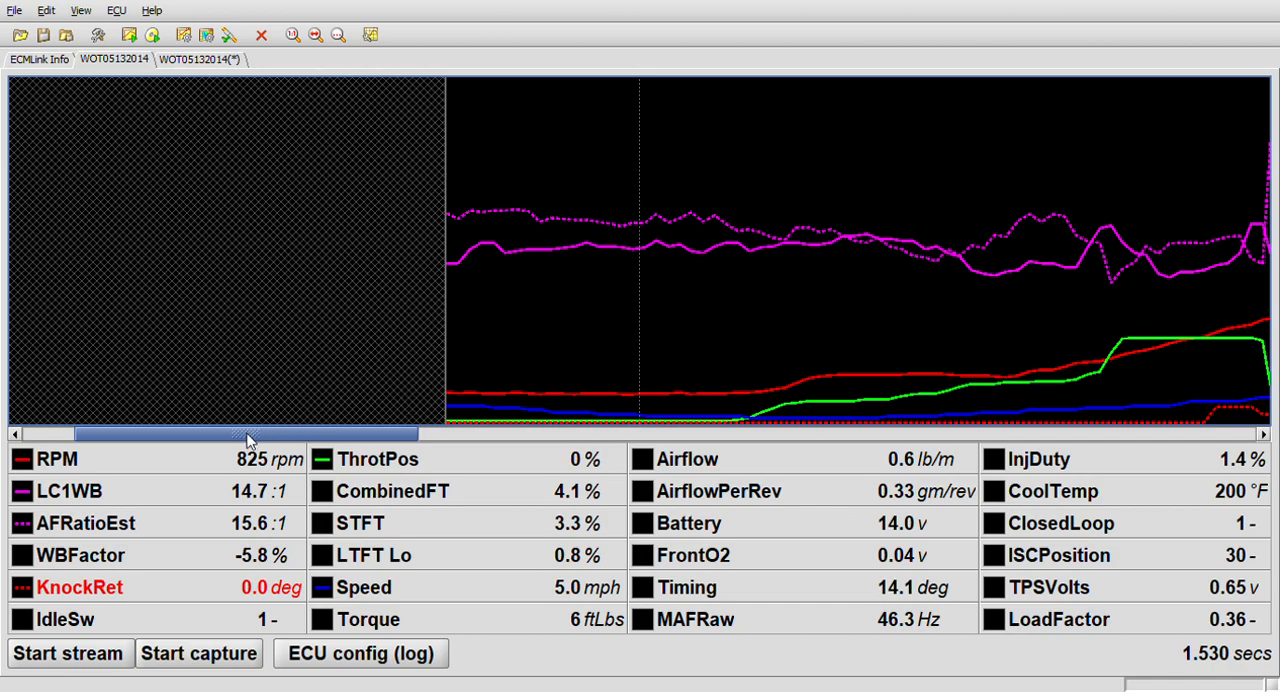
pyautogui.moveTo(248, 440); pyautogui.dragTo(252, 440)
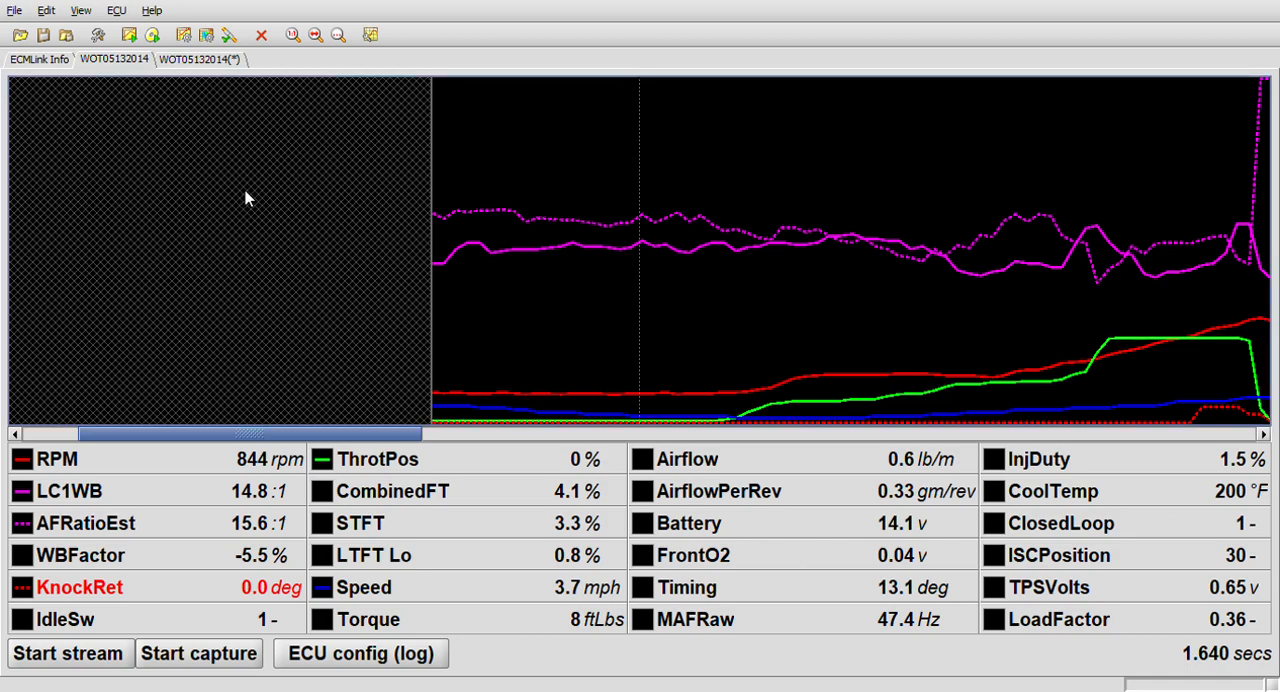
pyautogui.click(193, 60)
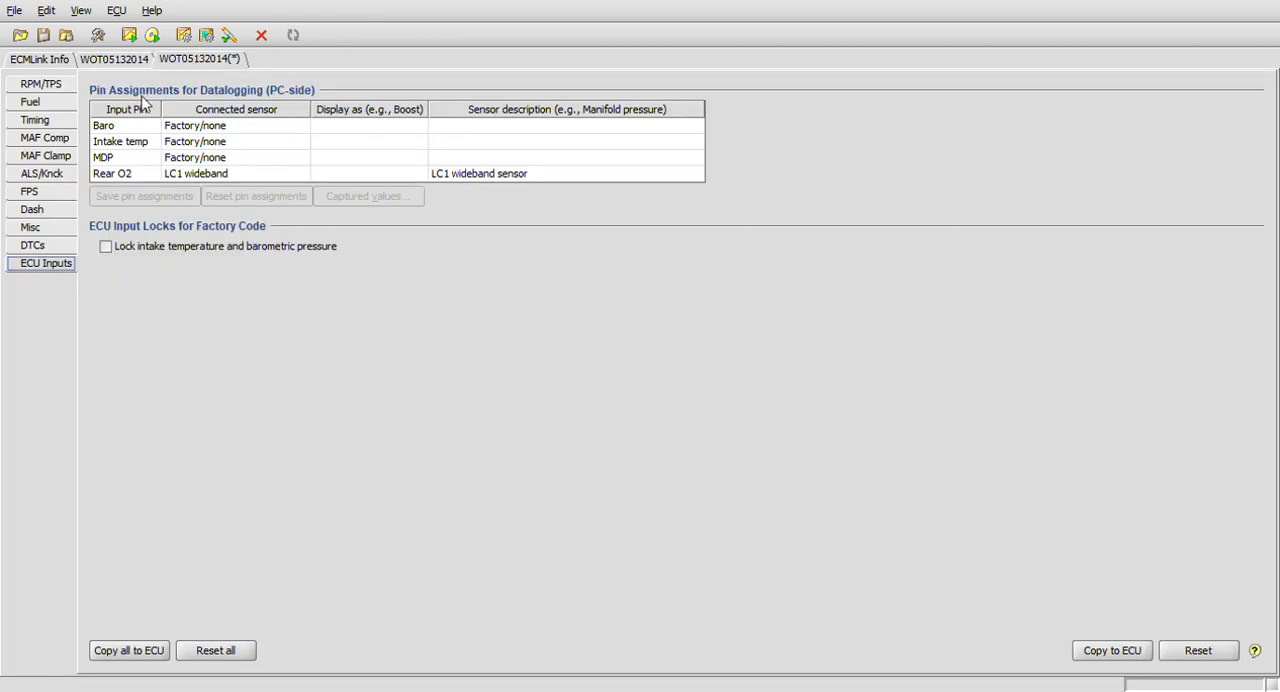
pyautogui.click(50, 108)
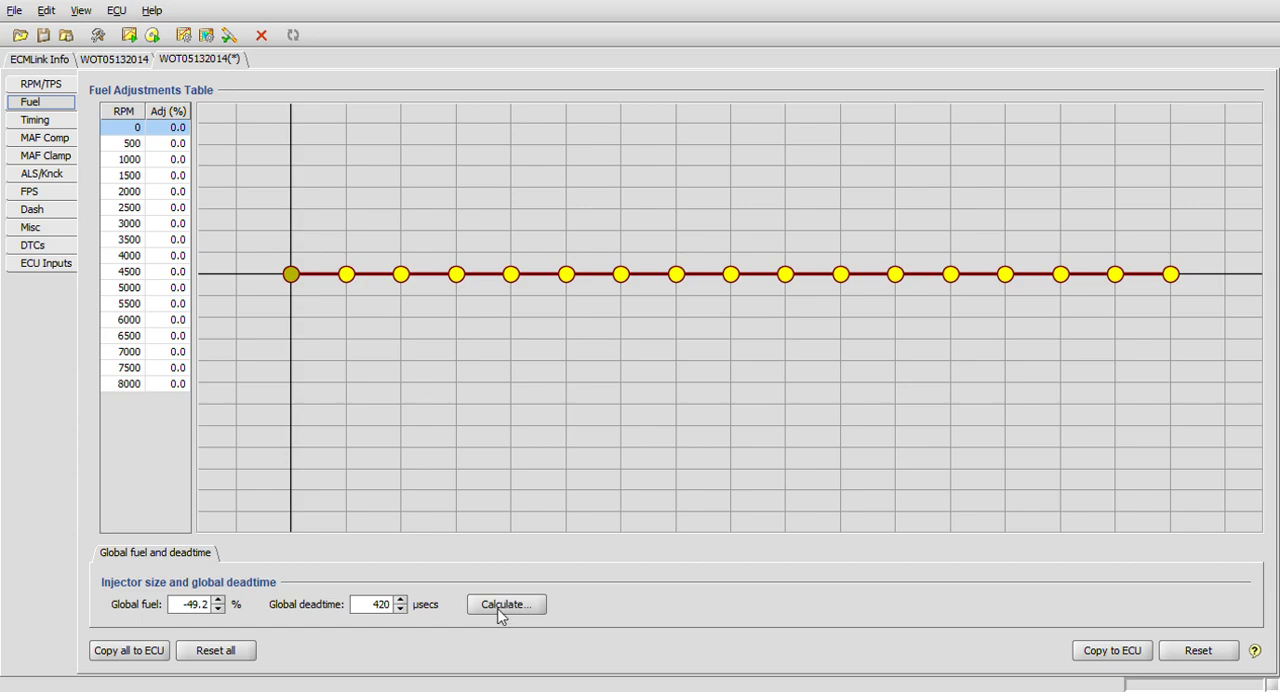
pyautogui.click(122, 62)
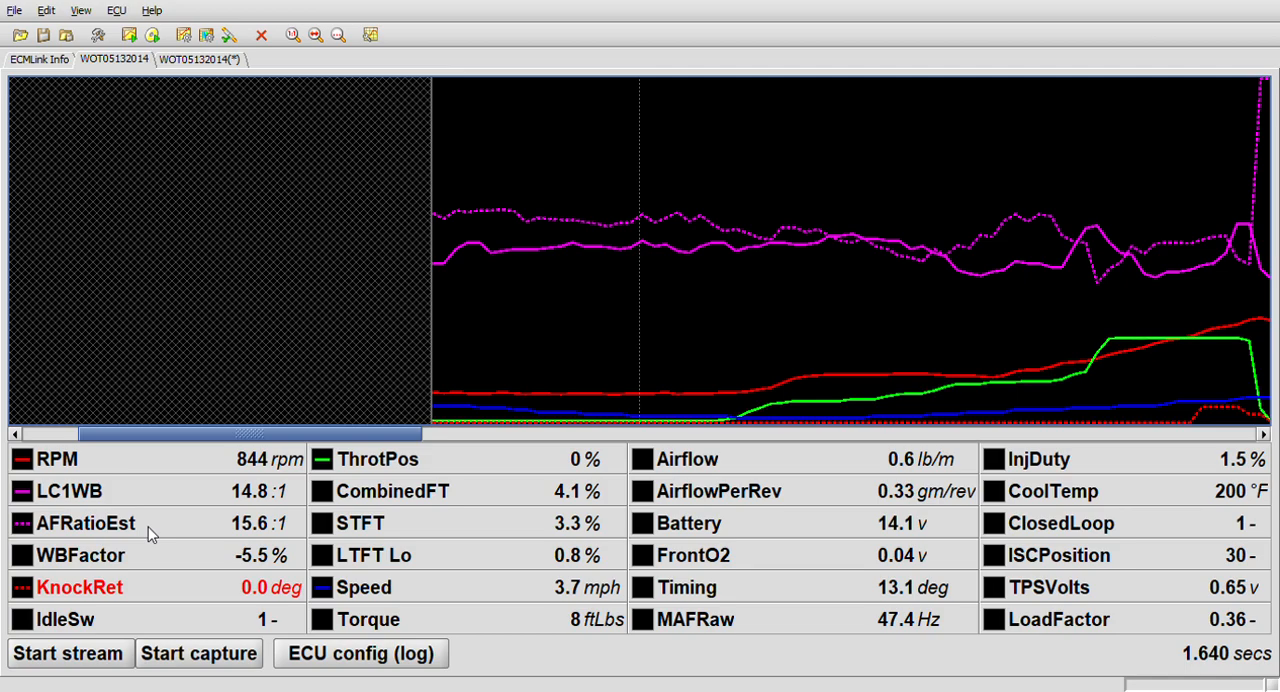
pyautogui.click(208, 62)
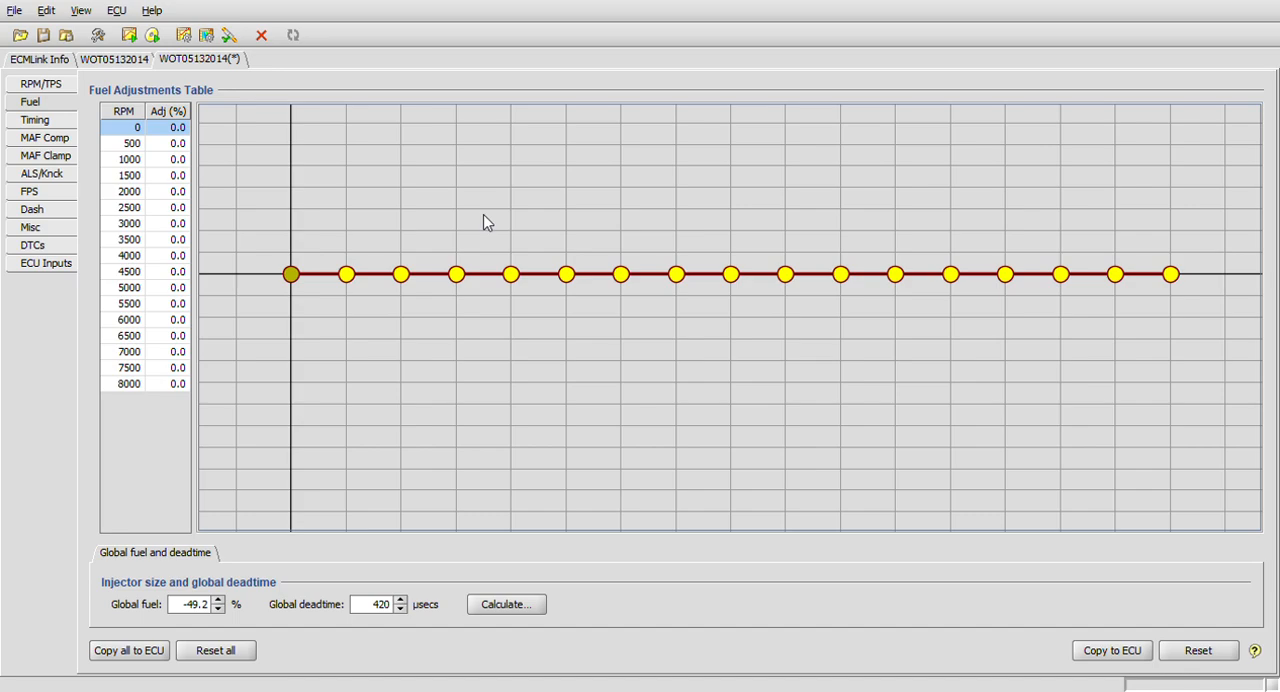
pyautogui.click(125, 61)
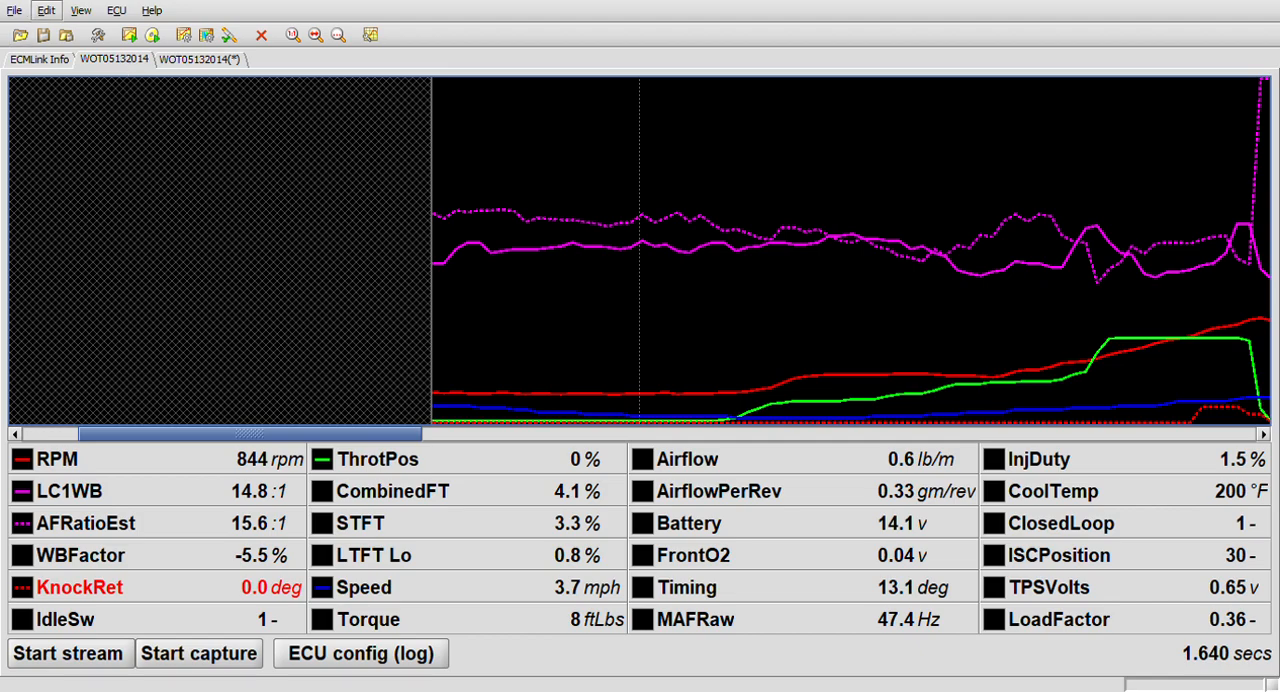
# Examine the high-throttle pull near 19.7 seconds in the log against the fuel adjustments table.
pyautogui.moveTo(255, 434); pyautogui.dragTo(878, 484)
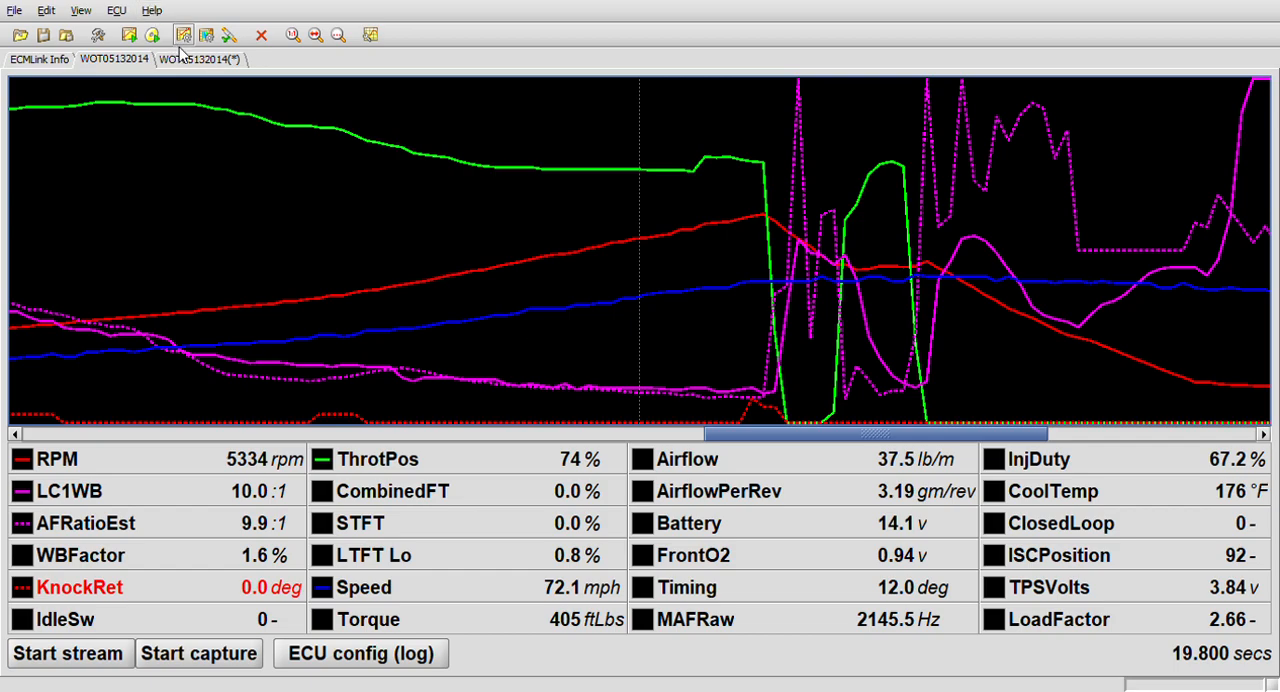
pyautogui.click(203, 59)
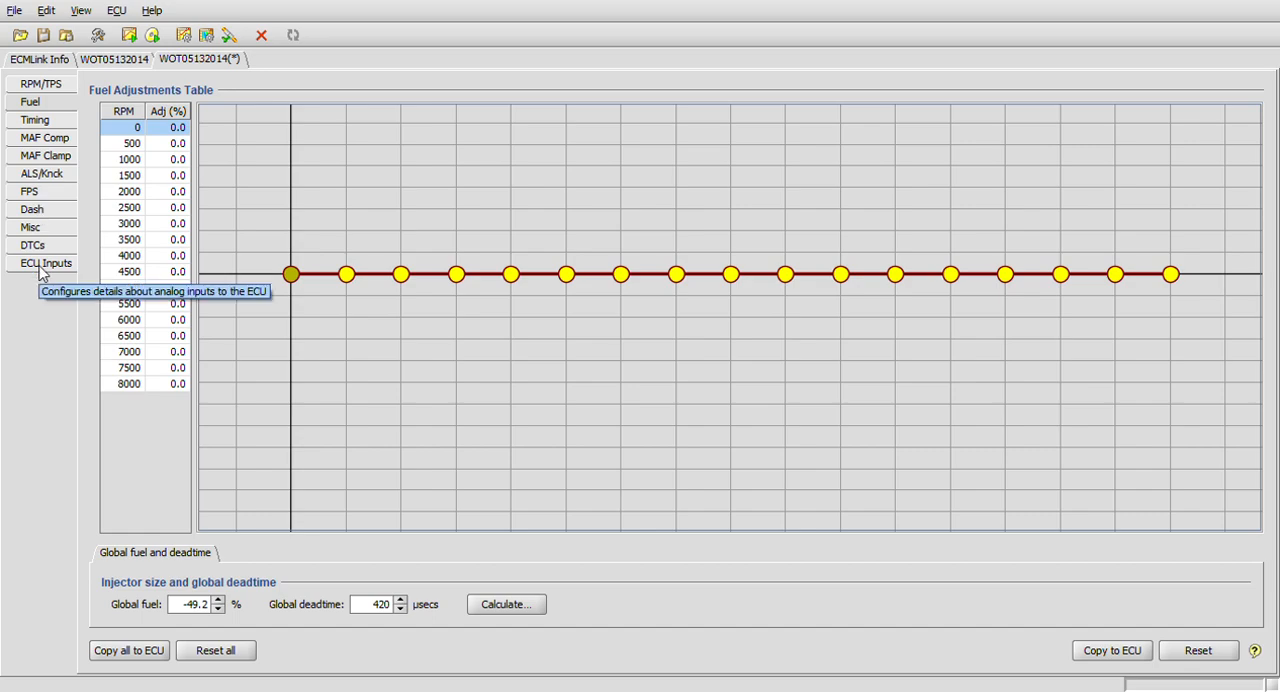
pyautogui.click(118, 60)
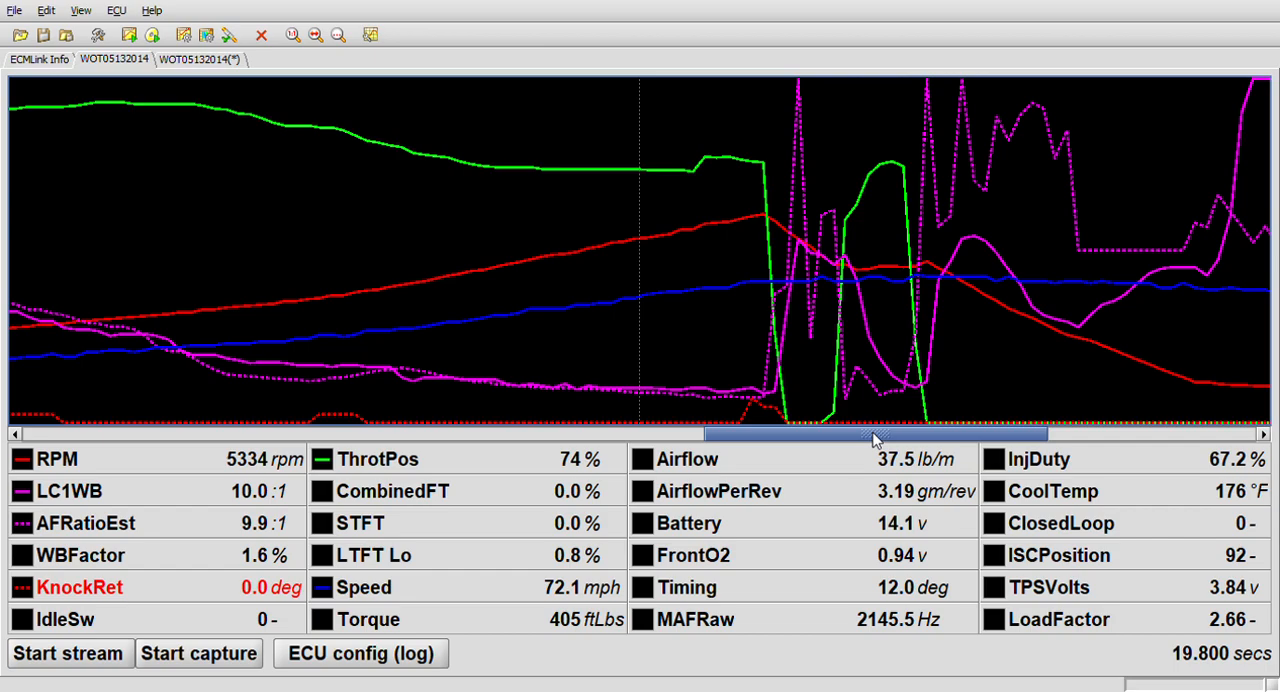
pyautogui.moveTo(873, 440)
pyautogui.mouseDown()
pyautogui.moveTo(834, 451)
pyautogui.moveTo(870, 457)
pyautogui.mouseUp()
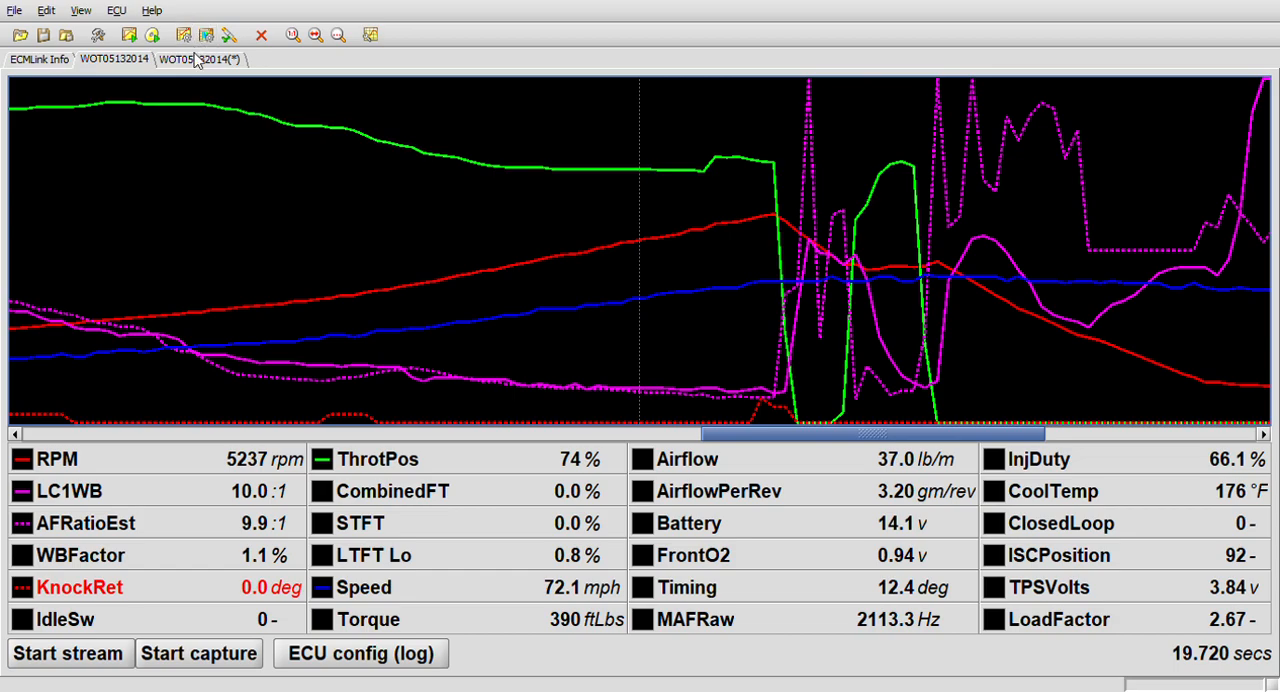
# Lower the 6000 rpm point in the Fuel Adjustments Table to -1.6 %.
pyautogui.click(198, 60)
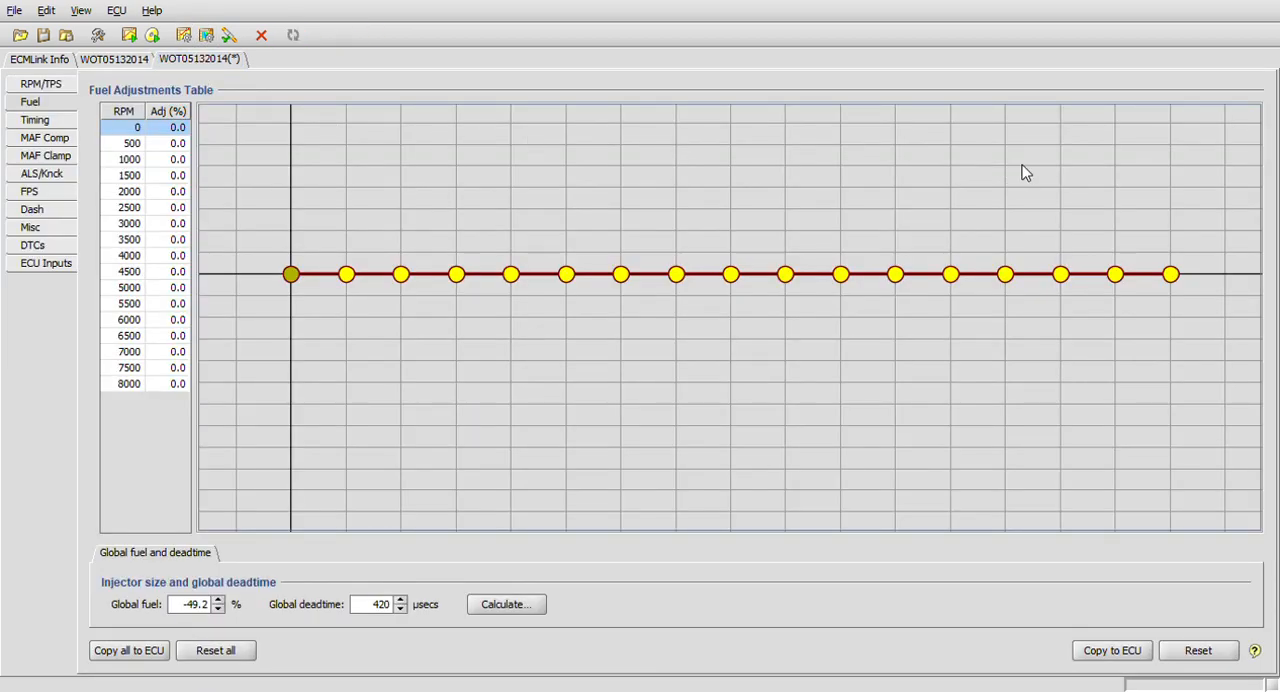
pyautogui.click(1007, 278)
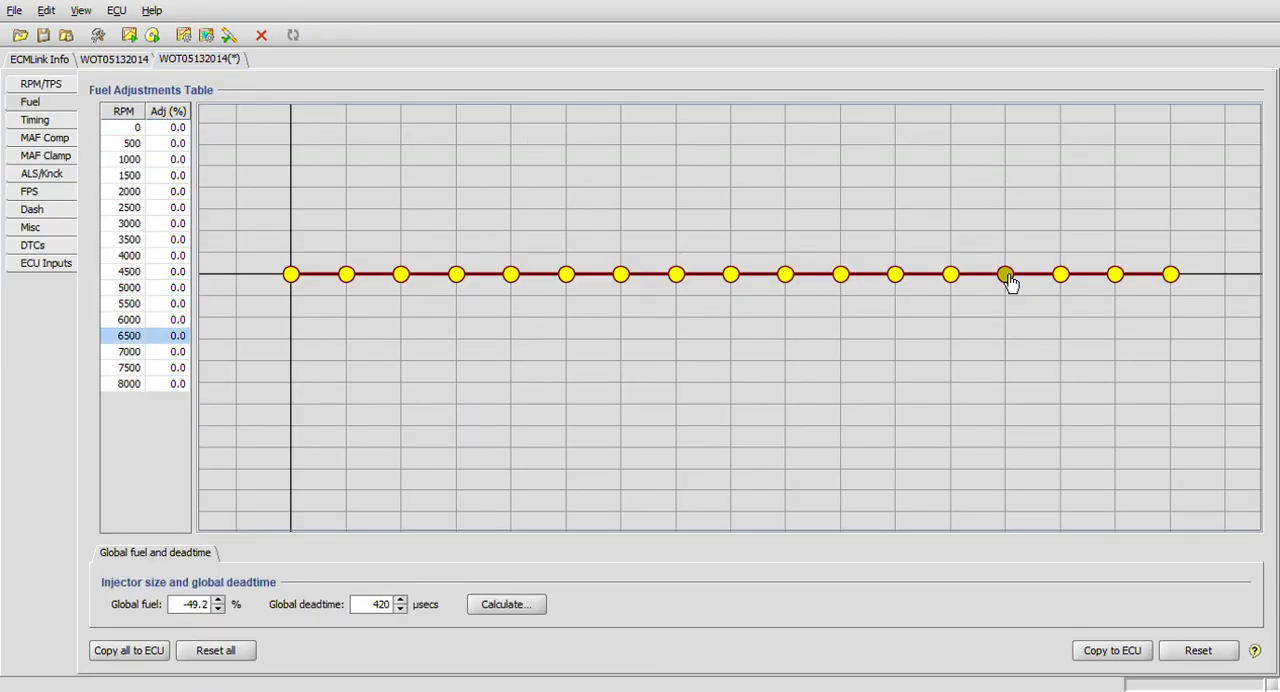
pyautogui.press('Left')
pyautogui.press('Down')
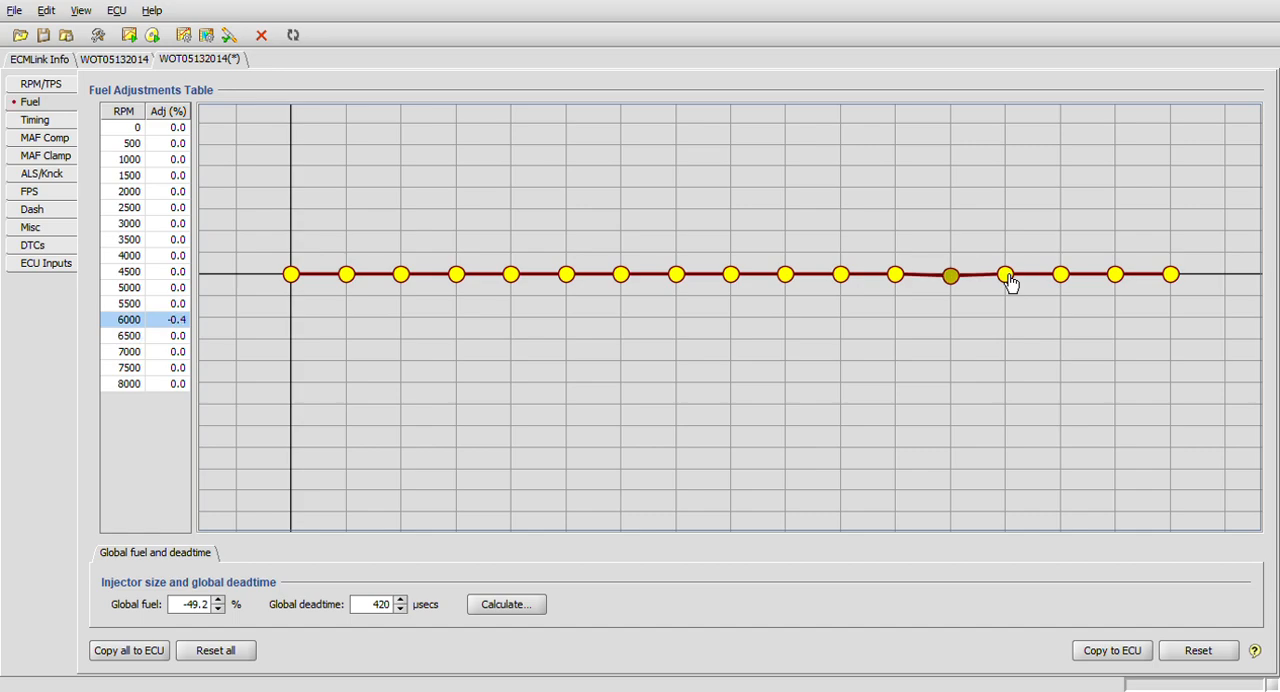
pyautogui.press('Down')
pyautogui.press('Down')
pyautogui.press('Down')
pyautogui.press('Down')
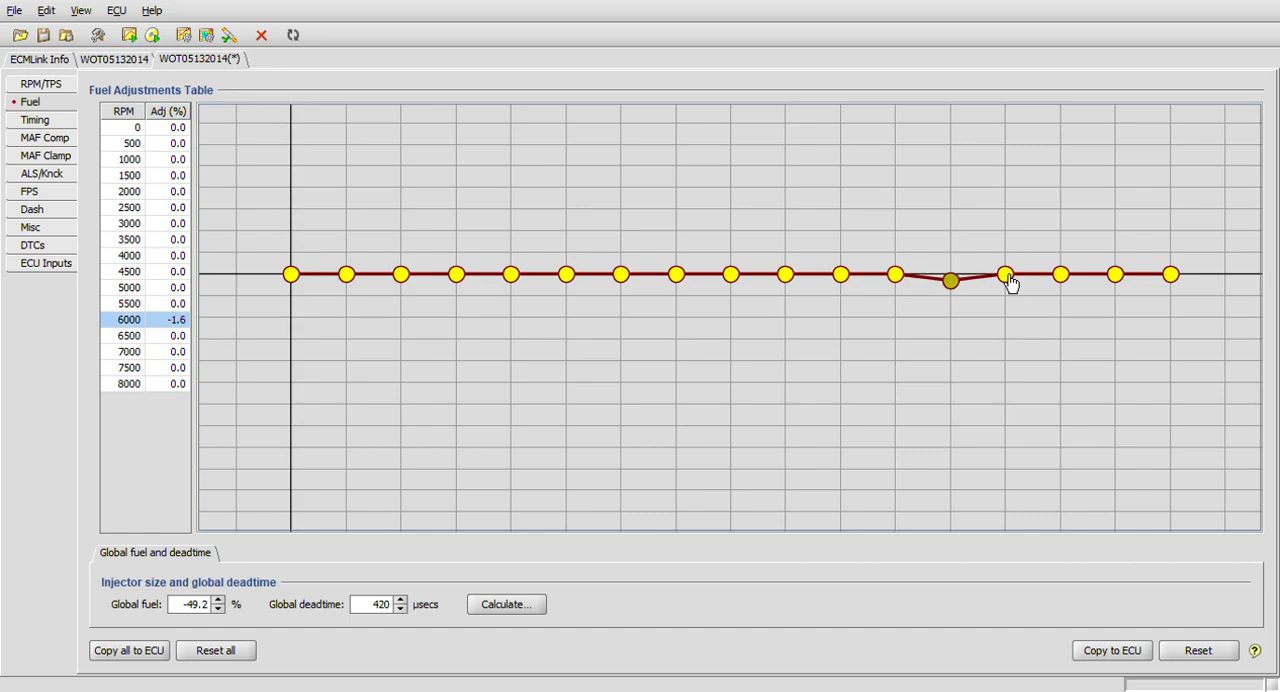
# Restore the 6000 rpm fuel adjustment to 0.0 % and return to the WOT05132014 log.
pyautogui.press('Up')
pyautogui.press('Up')
pyautogui.press('Up')
pyautogui.press('Up')
pyautogui.press('Up')
pyautogui.press('Up')
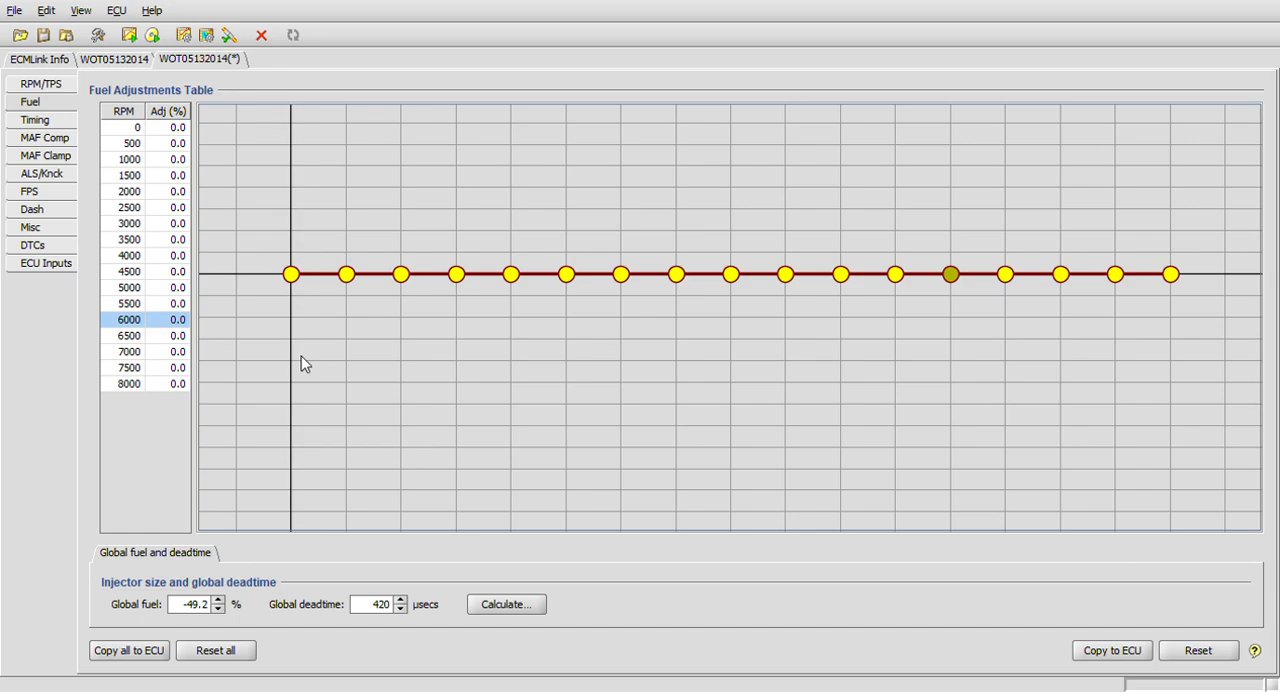
pyautogui.click(115, 60)
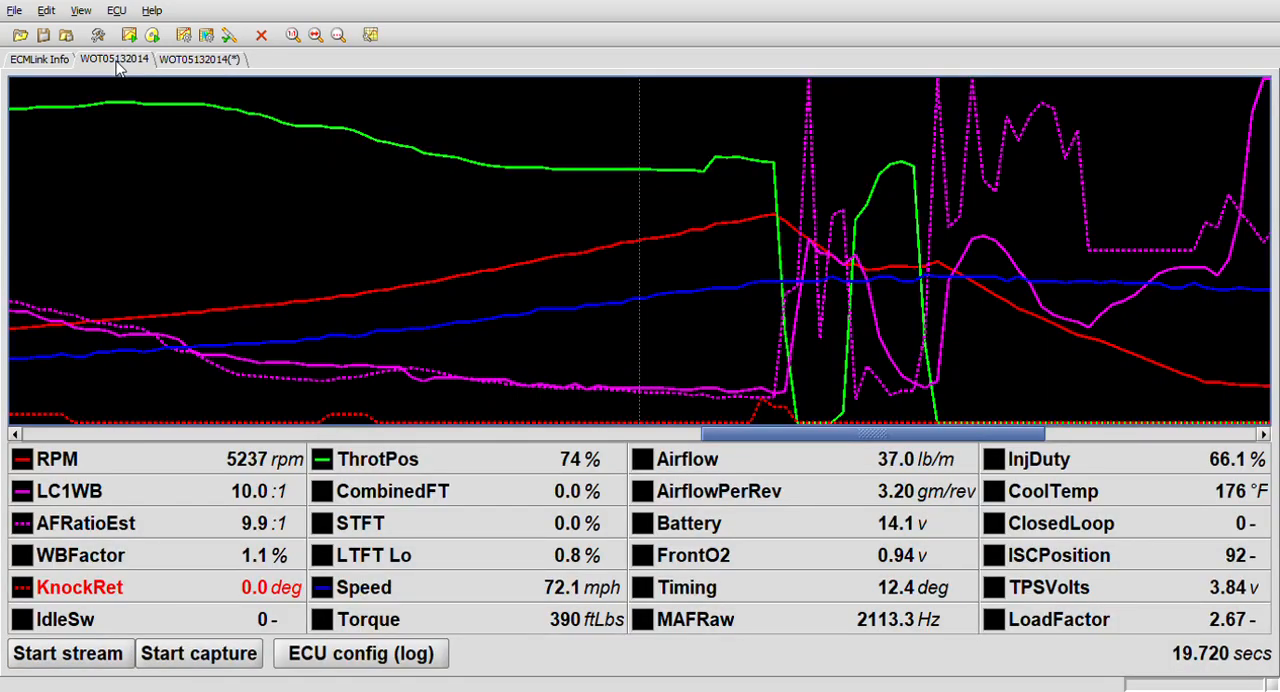